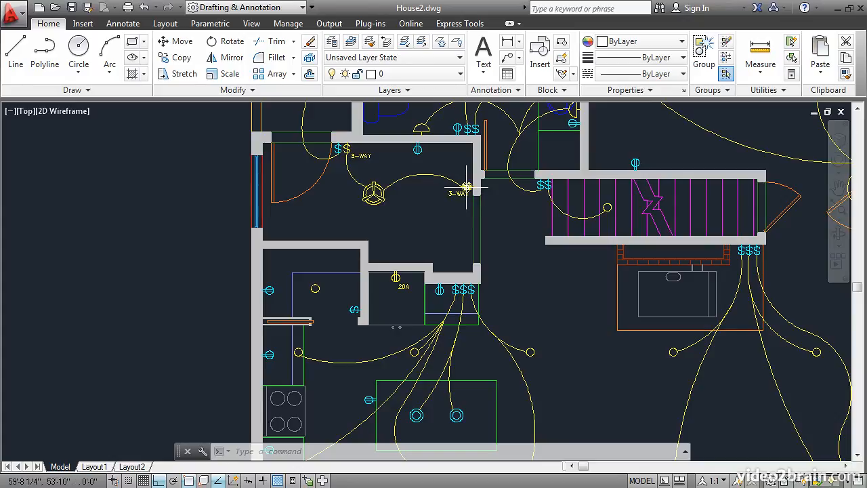
Check the layer of the switch beside the stairs, and move the 3-way switch at the room's right wall and its label to layer E-Power.
{"action": "left_click", "coordinate": [542, 189]}
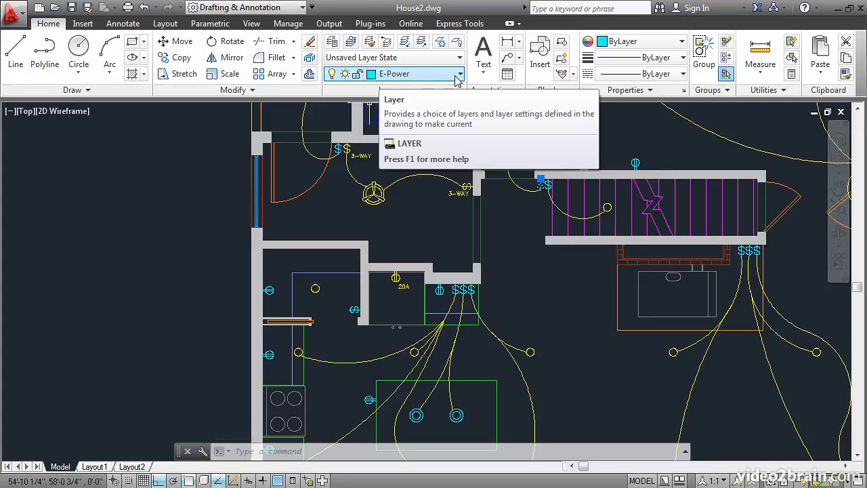
{"action": "key", "text": "Escape"}
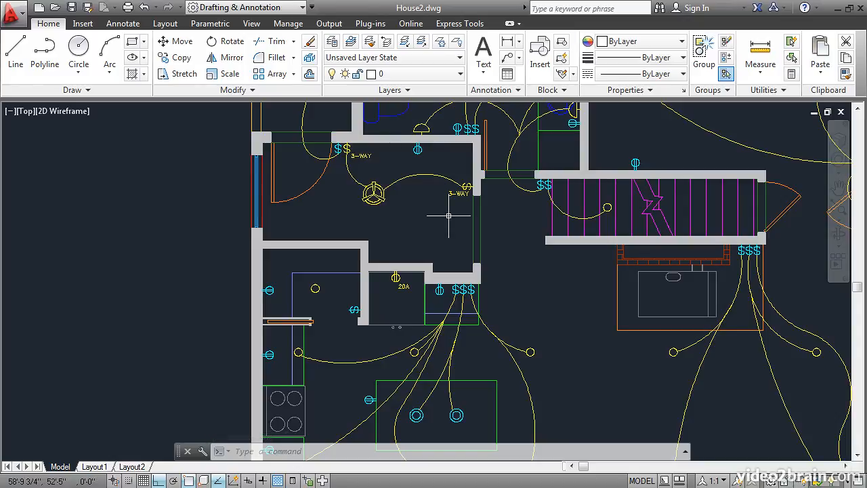
{"action": "scroll", "coordinate": [449, 215], "scroll_direction": "up", "scroll_amount": 4}
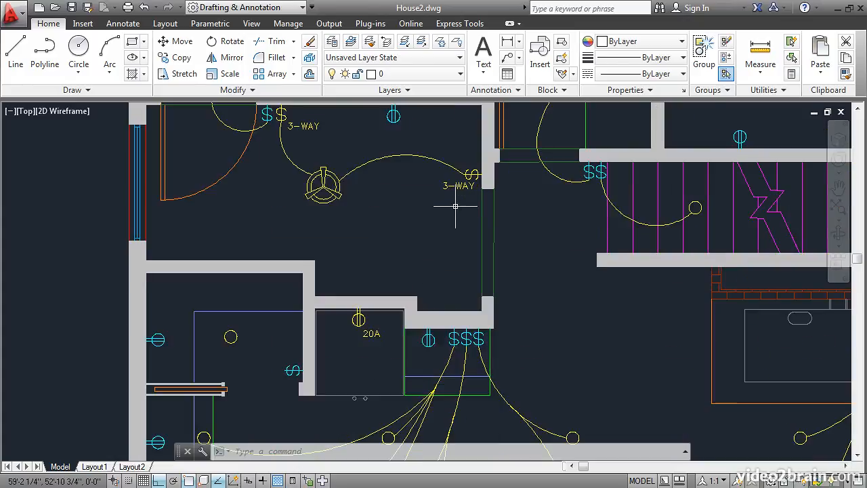
{"action": "middle_click_drag", "start_coordinate": [415, 181], "coordinate": [484, 267]}
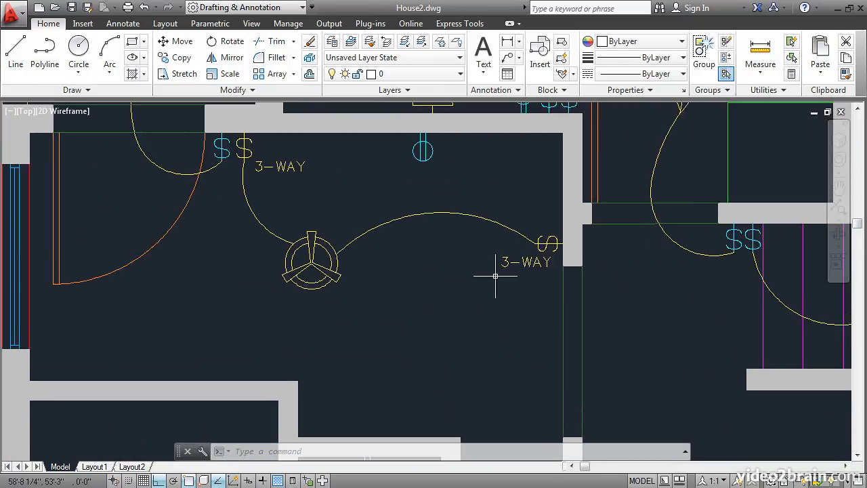
{"action": "left_click", "coordinate": [529, 264]}
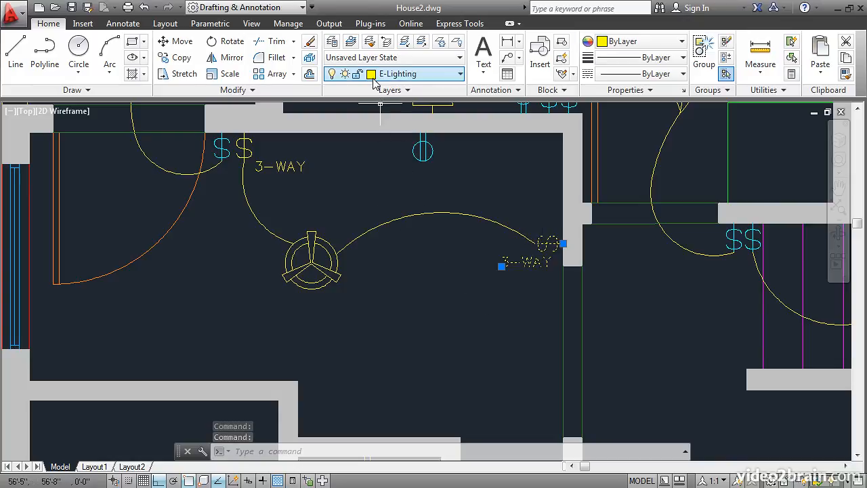
{"action": "left_click", "coordinate": [459, 74]}
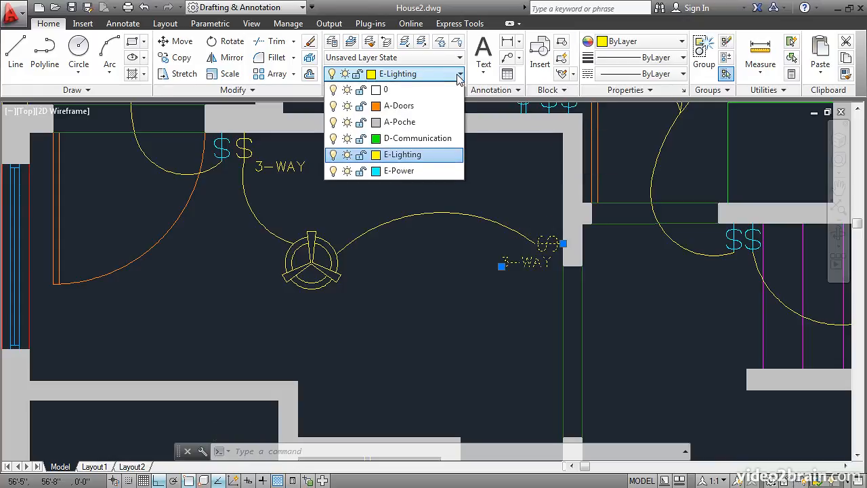
{"action": "left_click", "coordinate": [401, 172]}
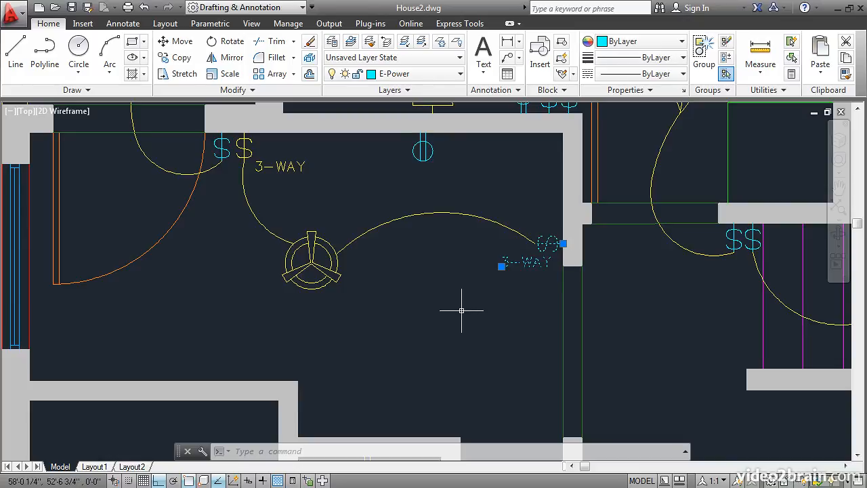
{"action": "key", "text": "Escape"}
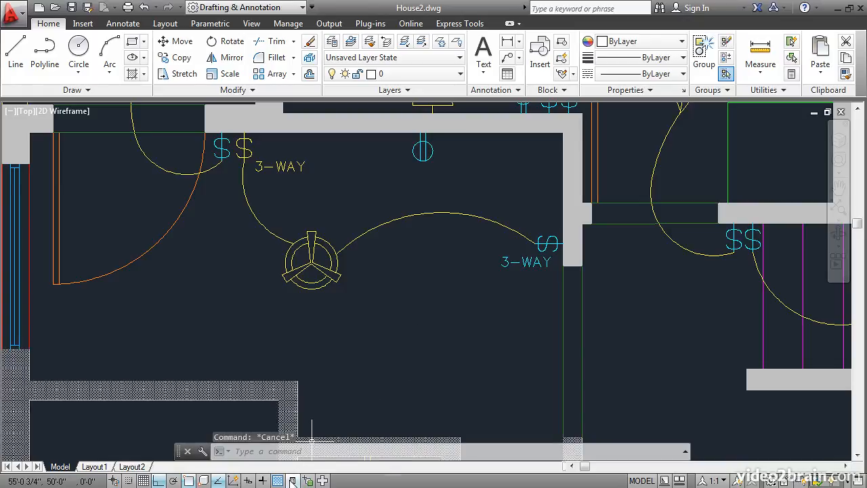
Turn on Quick Properties and use it to move the 3-way switch near the entry door and its 3-WAY label to layer E-Power.
{"action": "left_click", "coordinate": [294, 479]}
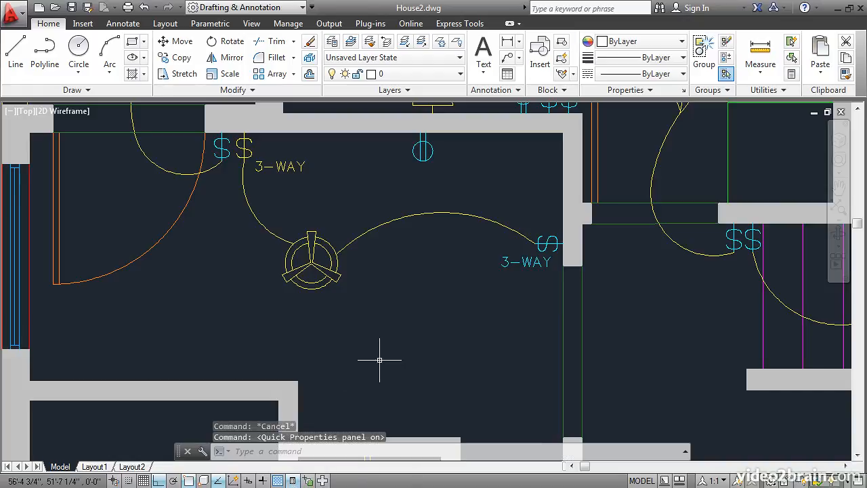
{"action": "left_click", "coordinate": [276, 166]}
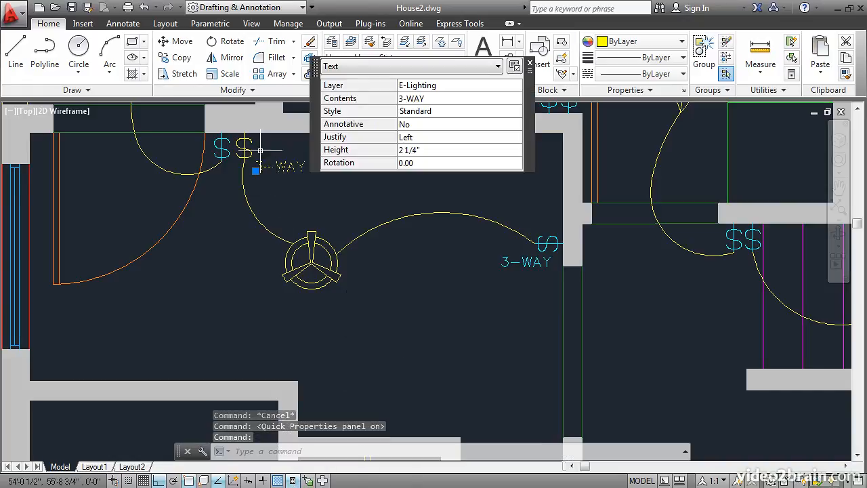
{"action": "left_click", "coordinate": [244, 144]}
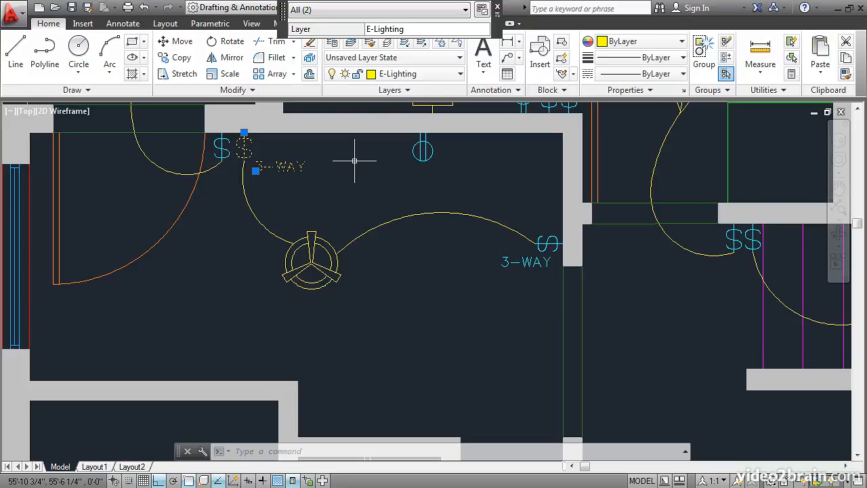
{"action": "left_click", "coordinate": [452, 34]}
{"action": "left_click", "coordinate": [485, 32]}
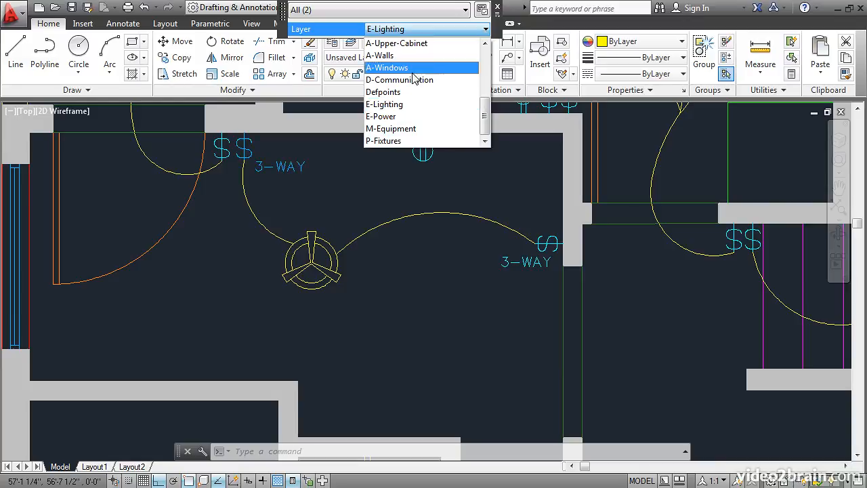
{"action": "left_click", "coordinate": [395, 119]}
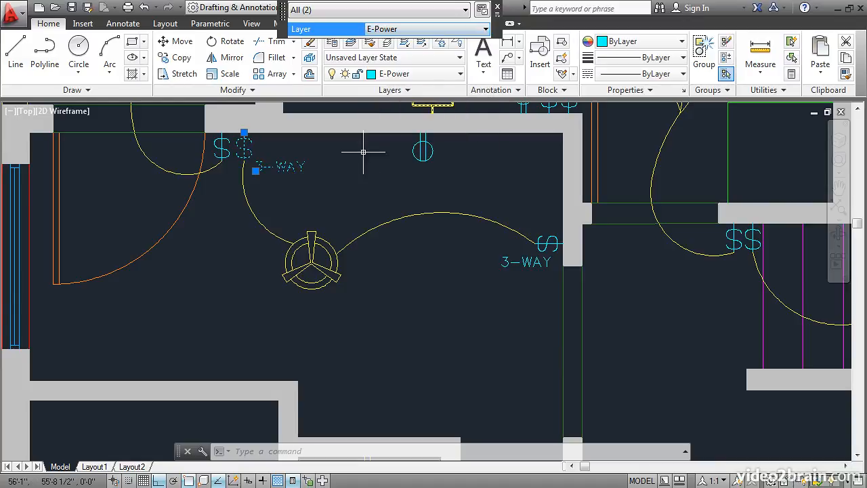
{"action": "key", "text": "Escape"}
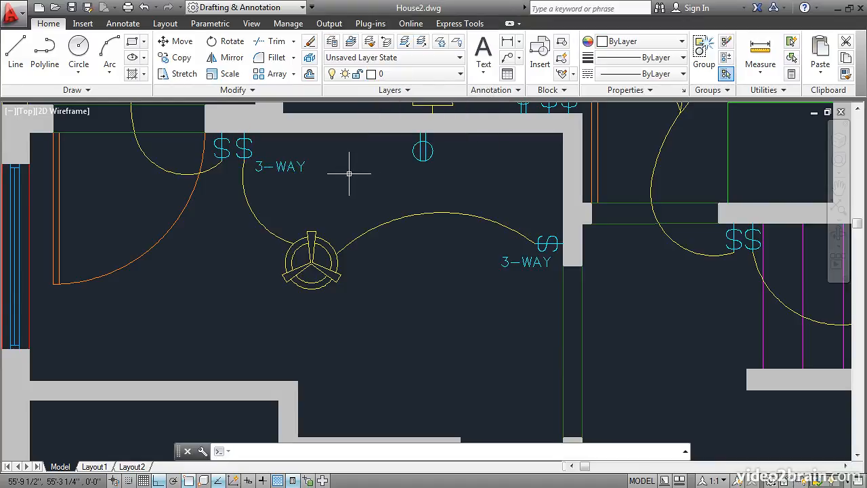
Turn off Quick Properties and use the full object Properties to move the outlet and its 20A label to layer E-Power.
{"action": "mouse_move", "coordinate": [430, 355]}
{"action": "middle_mouse_down"}
{"action": "mouse_move", "coordinate": [447, 267]}
{"action": "mouse_move", "coordinate": [451, 138]}
{"action": "mouse_move", "coordinate": [420, 117]}
{"action": "middle_mouse_up"}
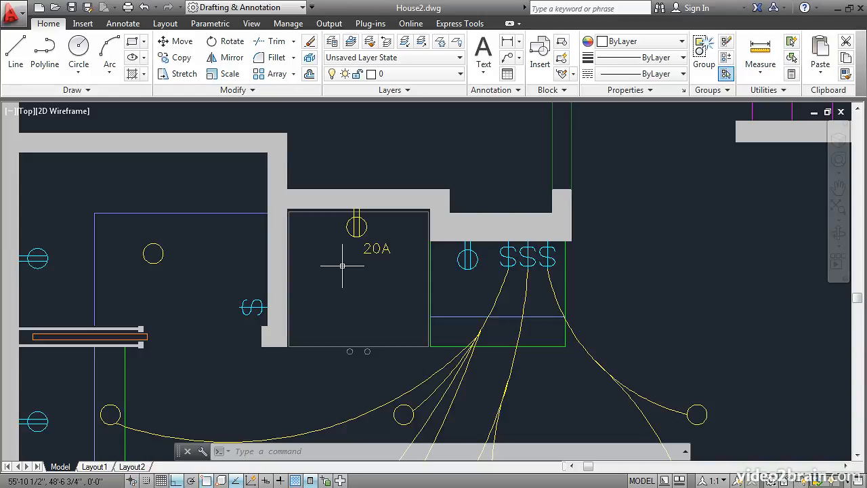
{"action": "left_click", "coordinate": [366, 229]}
{"action": "left_click", "coordinate": [373, 250]}
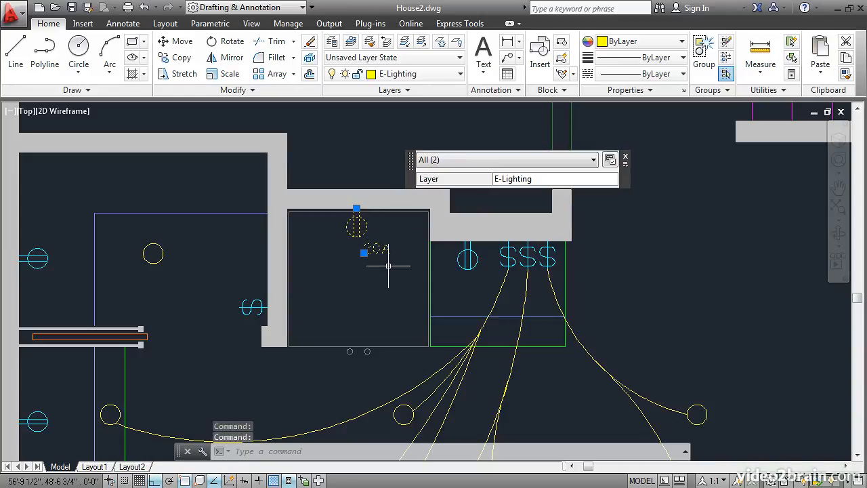
{"action": "left_click", "coordinate": [305, 480]}
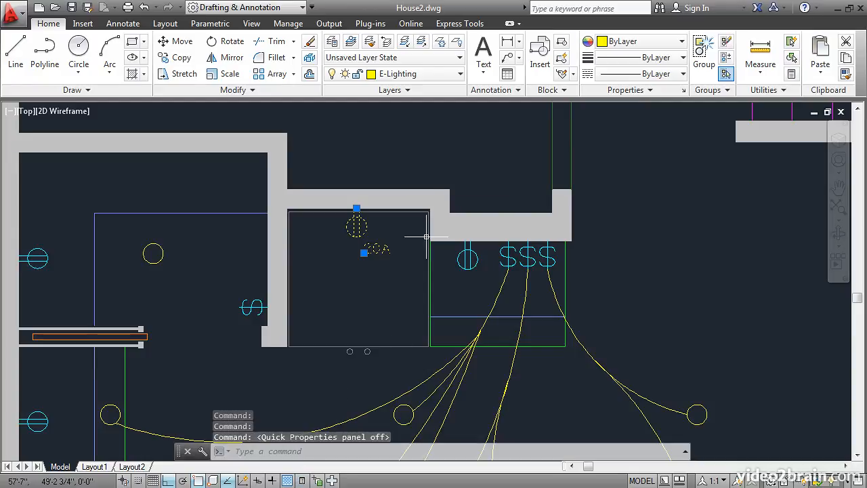
{"action": "right_click", "coordinate": [407, 133]}
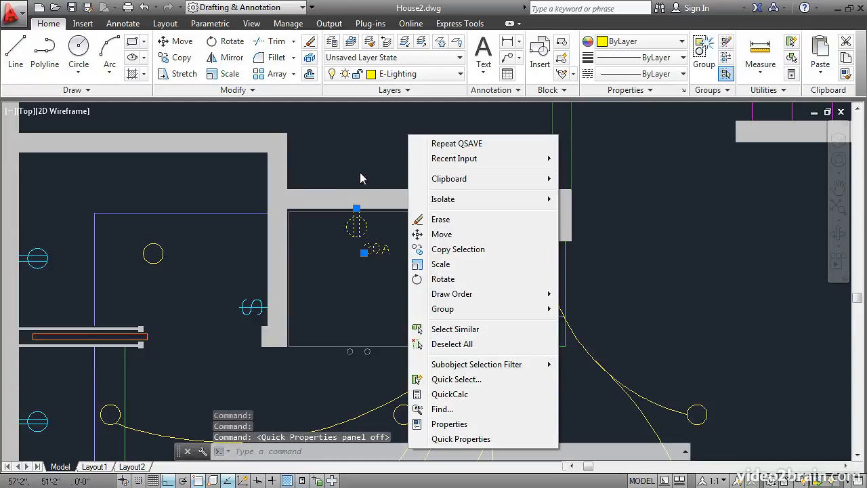
{"action": "left_click", "coordinate": [445, 425]}
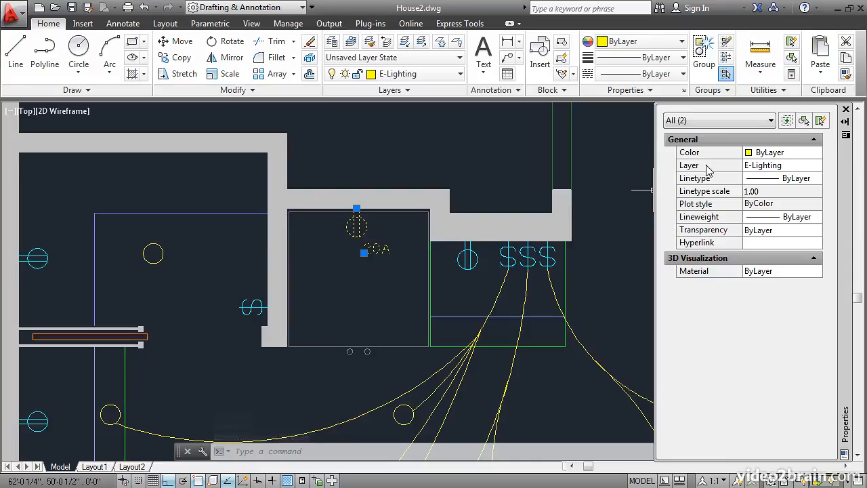
{"action": "left_click", "coordinate": [761, 170]}
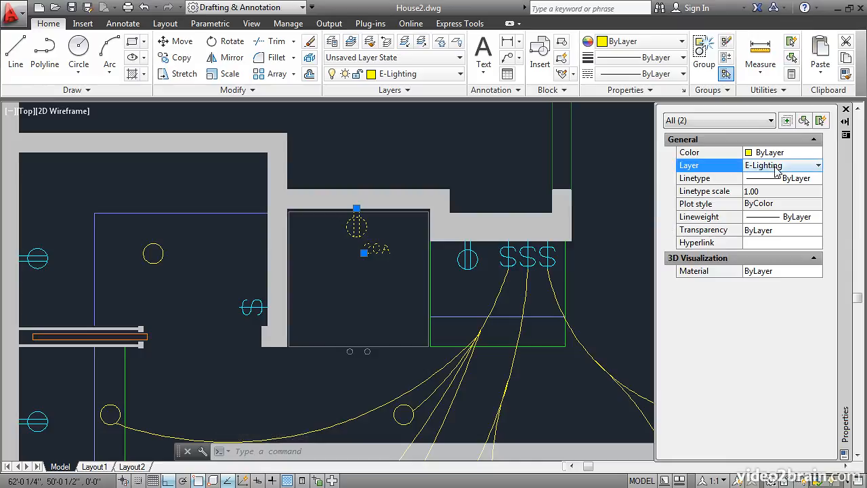
{"action": "left_click", "coordinate": [817, 166]}
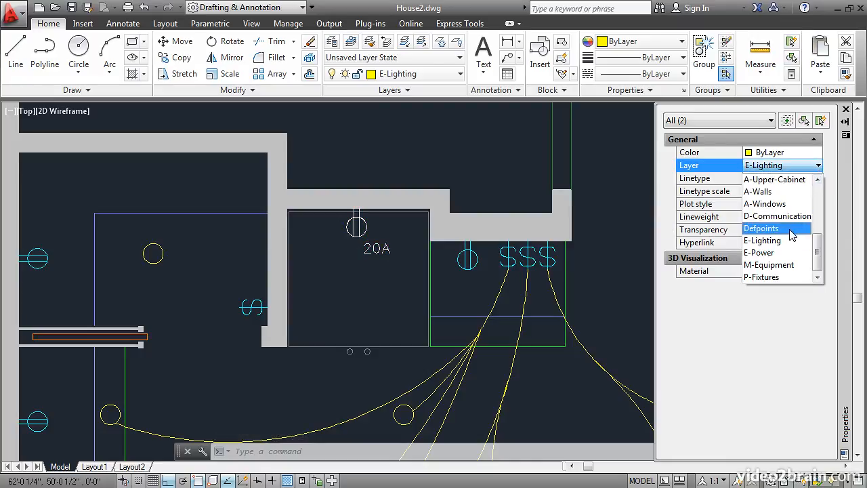
{"action": "left_click", "coordinate": [760, 256]}
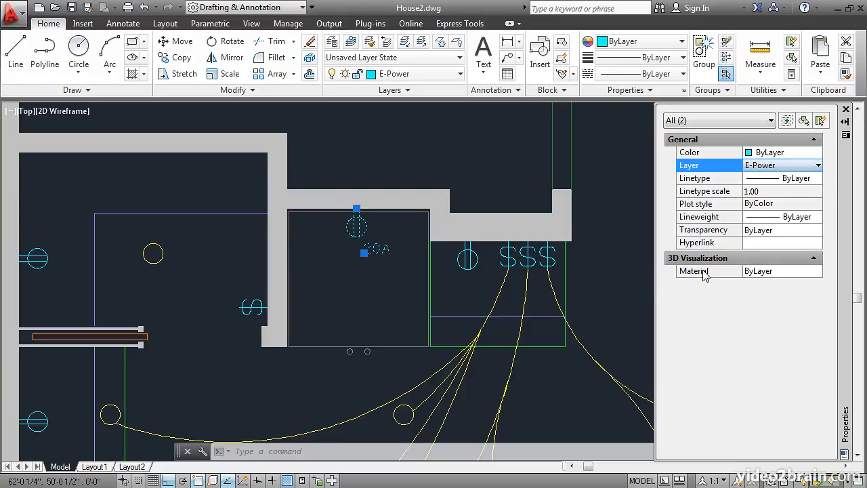
{"action": "key", "text": "Escape"}
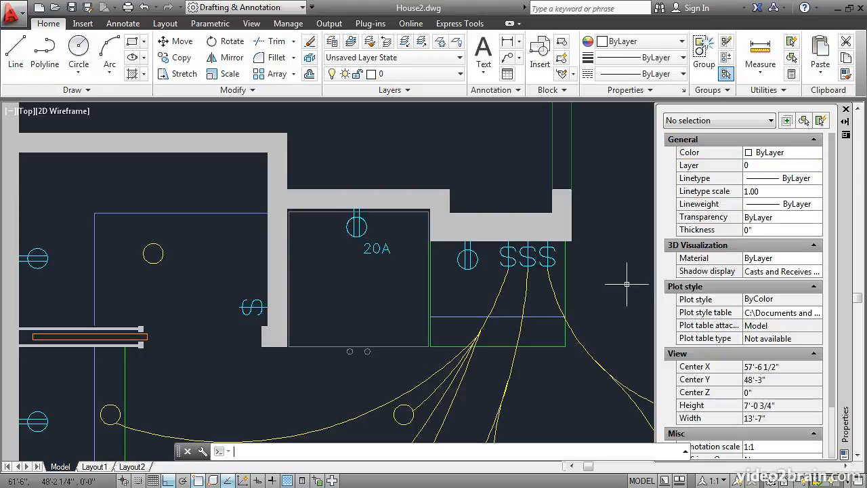
Move the four circles of the two light fixtures over the kitchen island to layer E-Lighting.
{"action": "scroll", "coordinate": [623, 285], "scroll_direction": "down", "scroll_amount": 3}
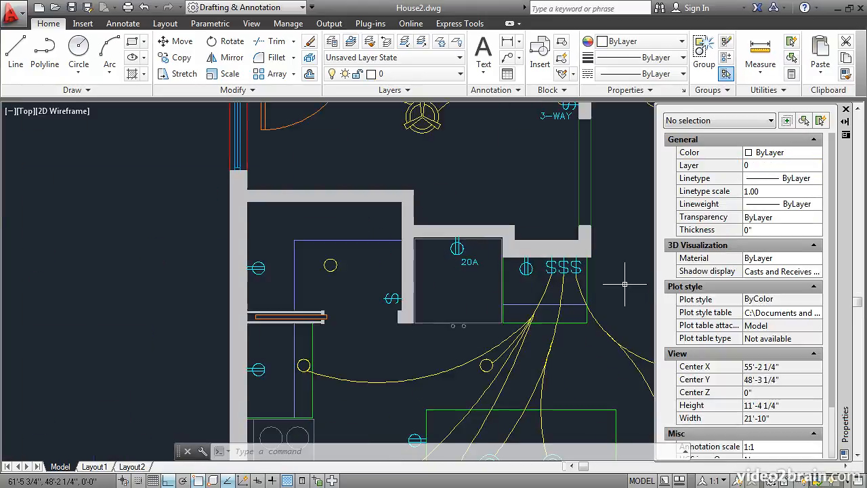
{"action": "middle_click_drag", "start_coordinate": [607, 283], "coordinate": [457, 183]}
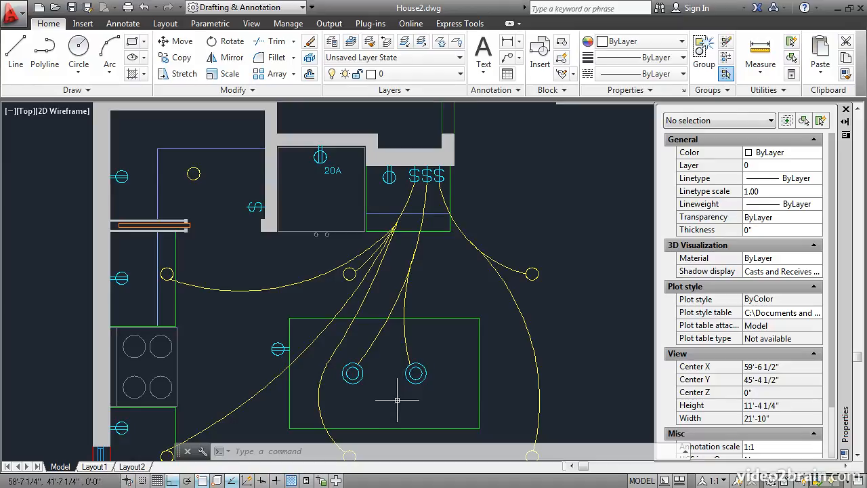
{"action": "left_click", "coordinate": [337, 355]}
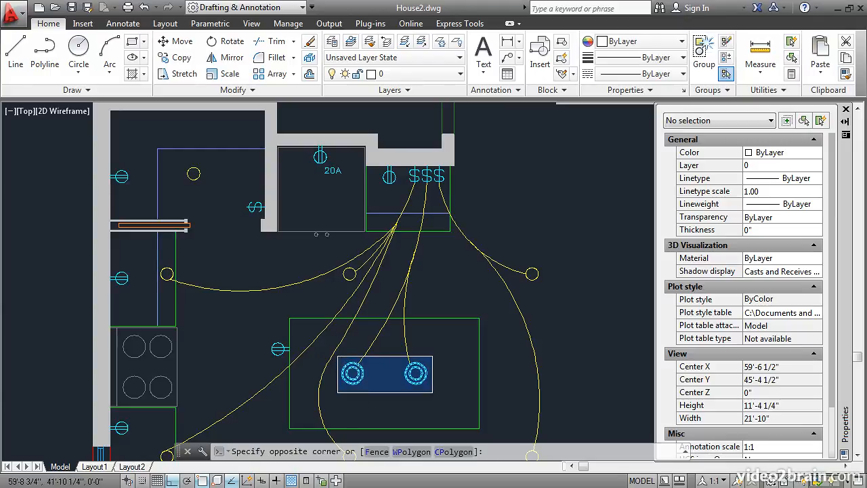
{"action": "left_click", "coordinate": [435, 394]}
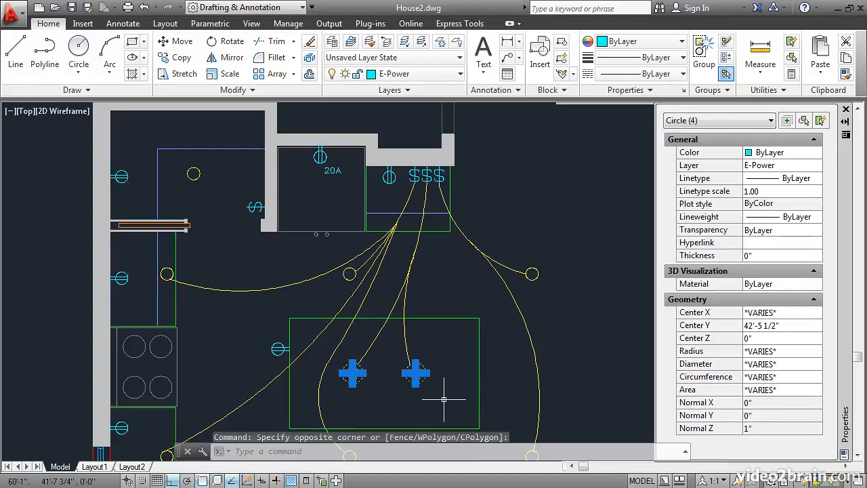
{"action": "left_click", "coordinate": [456, 75]}
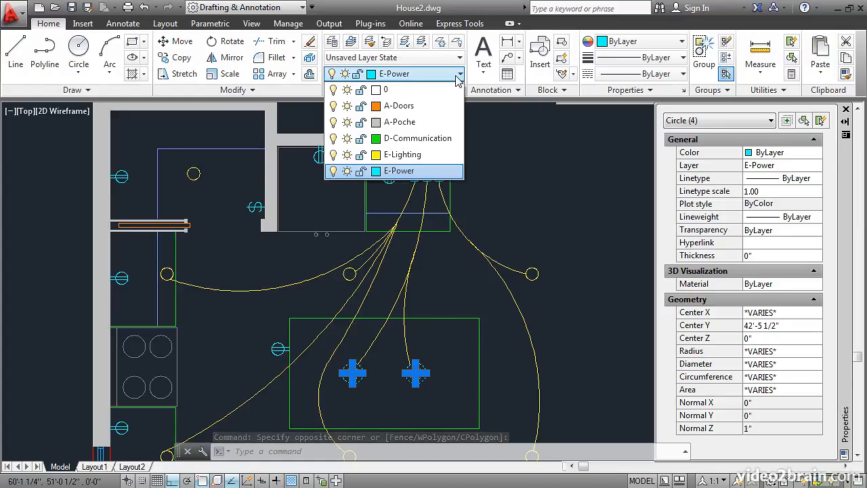
{"action": "left_click", "coordinate": [415, 154]}
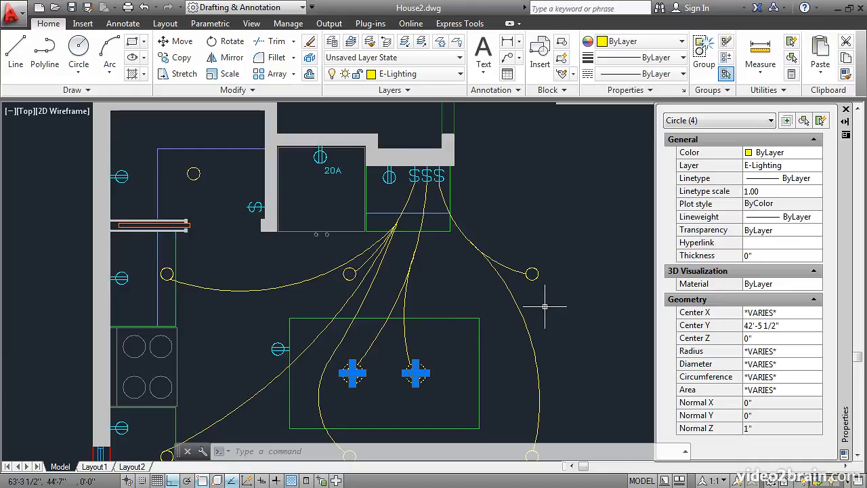
{"action": "key", "text": "Escape"}
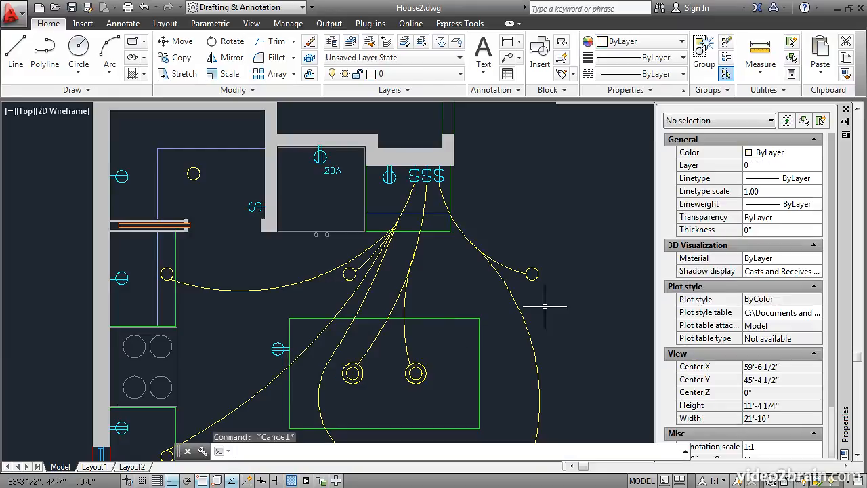
Set the linetype of the two header lines across the wall opening below the right 3-way switch to PHANTOM2.
{"action": "mouse_move", "coordinate": [519, 170]}
{"action": "middle_mouse_down"}
{"action": "mouse_move", "coordinate": [509, 310]}
{"action": "mouse_move", "coordinate": [439, 408]}
{"action": "middle_mouse_up"}
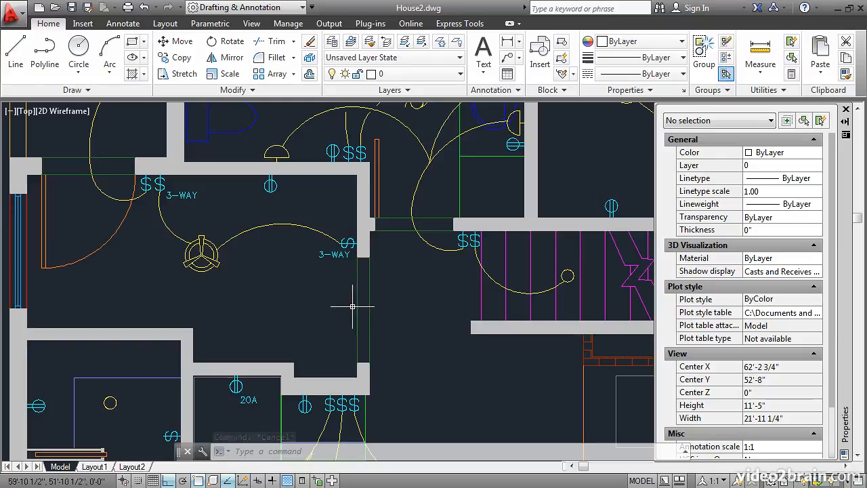
{"action": "left_click", "coordinate": [391, 317]}
{"action": "left_click", "coordinate": [331, 302]}
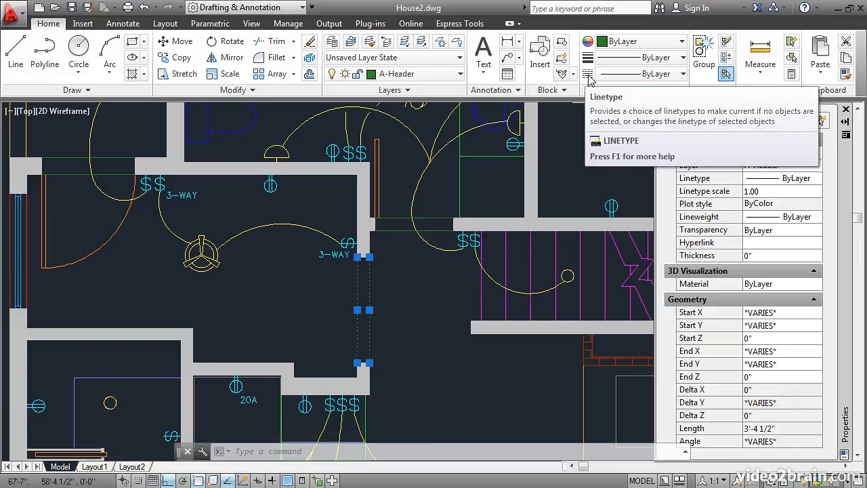
{"action": "left_click", "coordinate": [672, 76]}
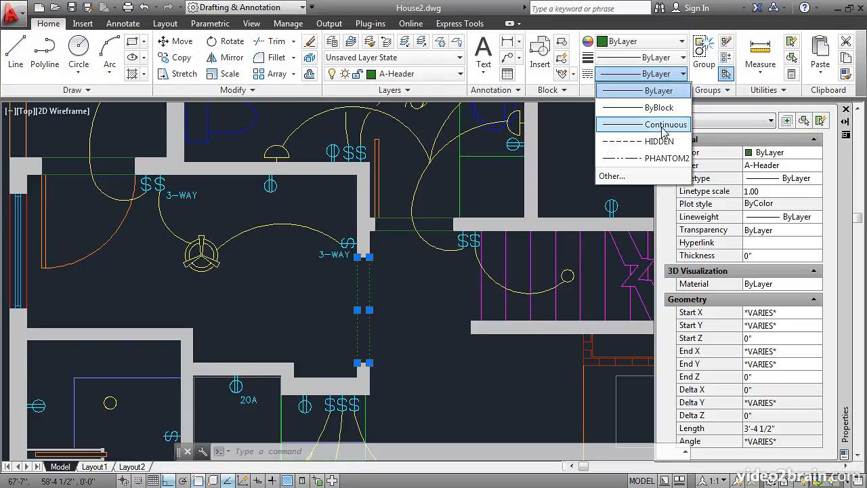
{"action": "left_click", "coordinate": [660, 161]}
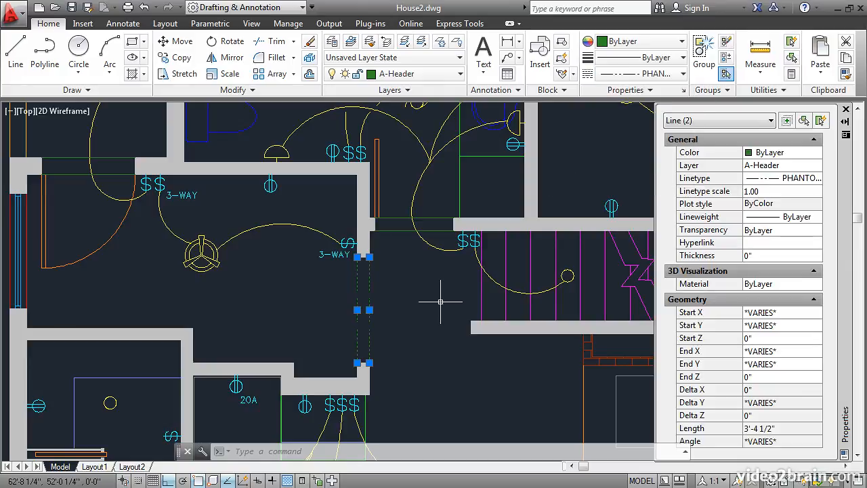
{"action": "key", "text": "Escape"}
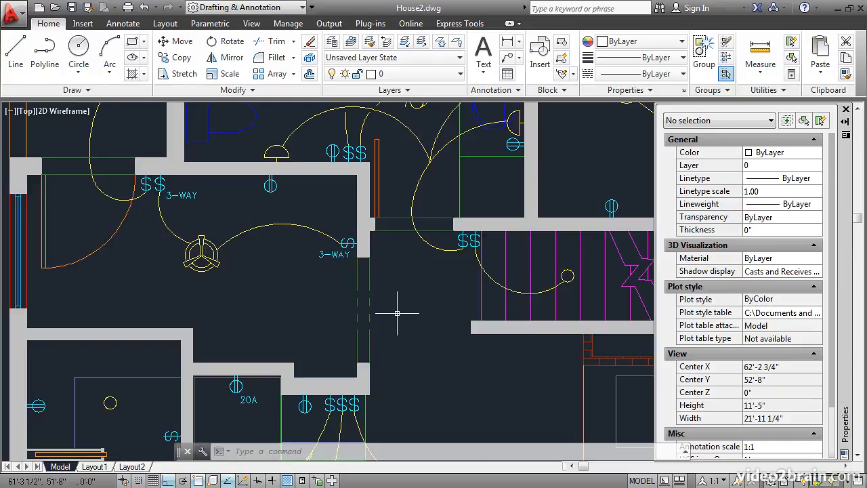
Set the linetype of the two header lines across the door opening just left of the stairs to PHANTOM2.
{"action": "left_click", "coordinate": [403, 245]}
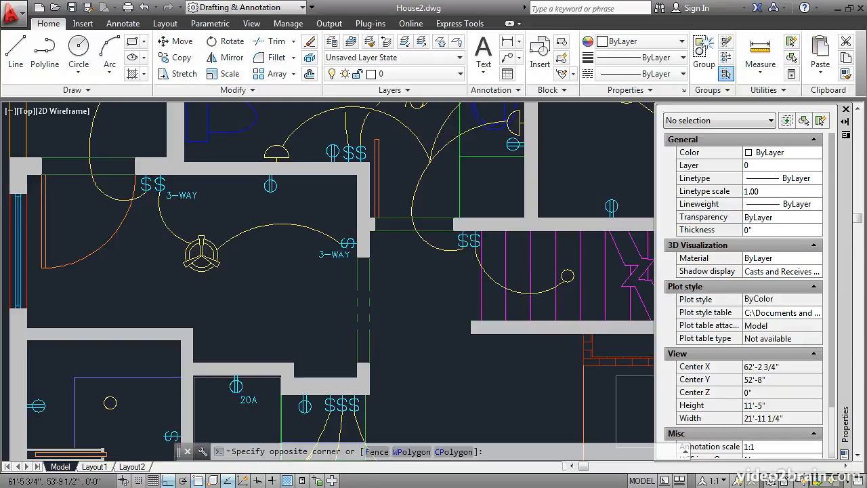
{"action": "left_click", "coordinate": [395, 215]}
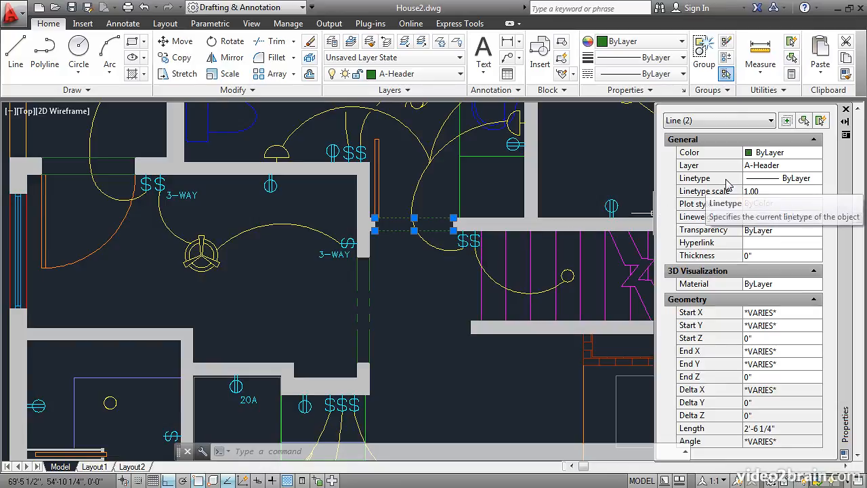
{"action": "left_click", "coordinate": [808, 181]}
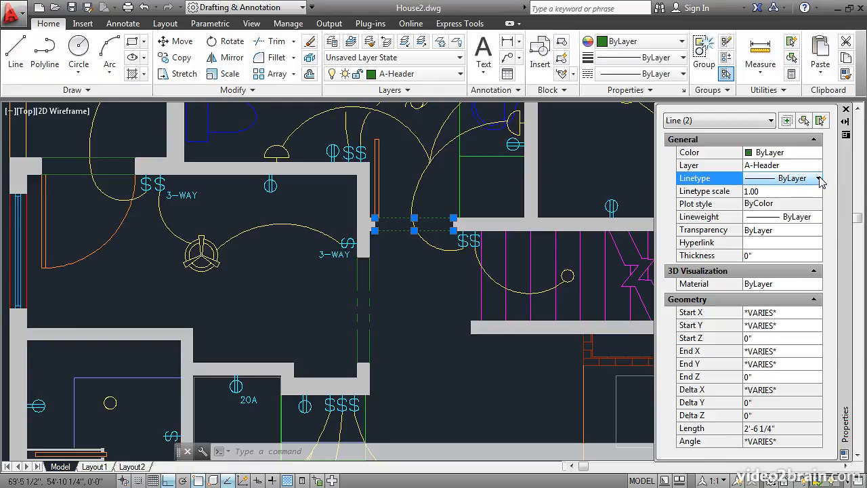
{"action": "left_click", "coordinate": [818, 179]}
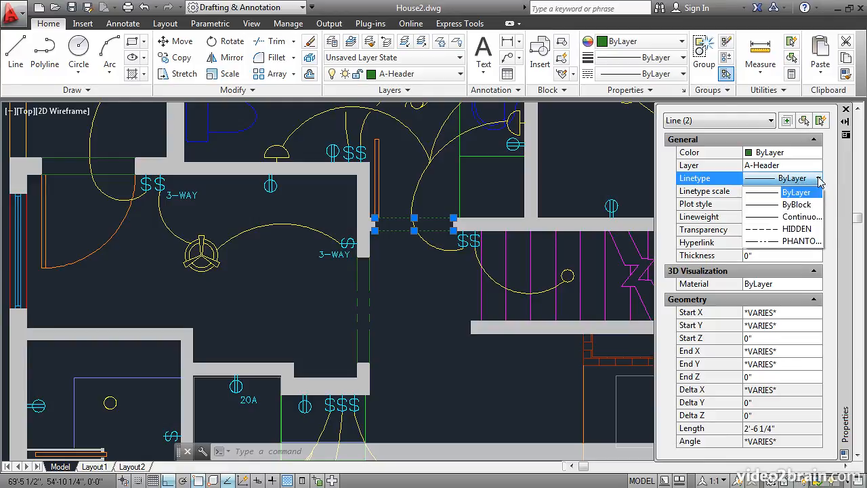
{"action": "left_click", "coordinate": [786, 241]}
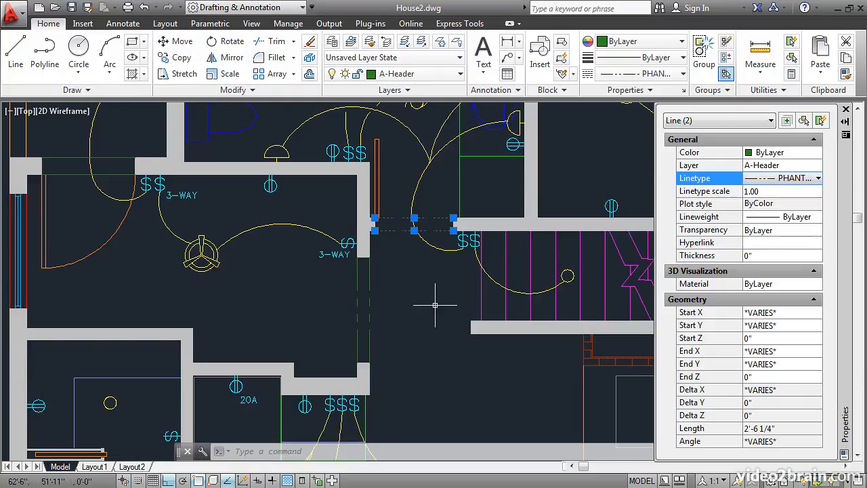
{"action": "key", "text": "Escape"}
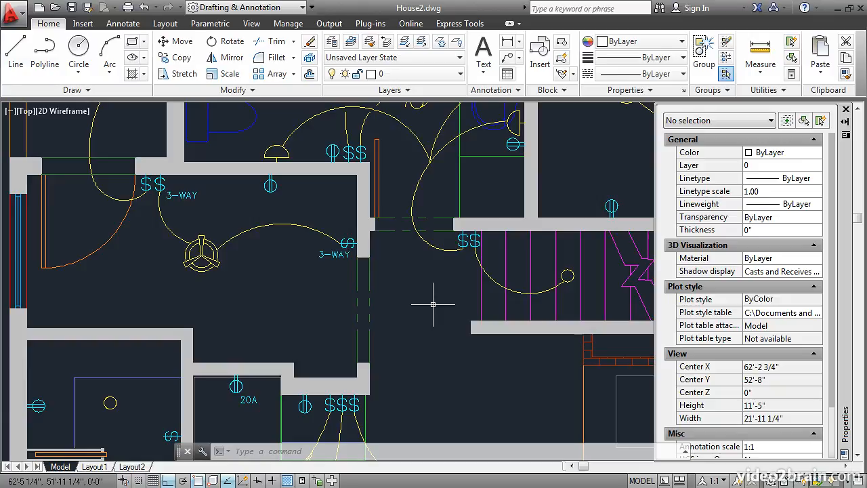
Show all layers in the layer manager and set the linetype of layer A-Header to HIDDEN.
{"action": "left_click", "coordinate": [332, 42]}
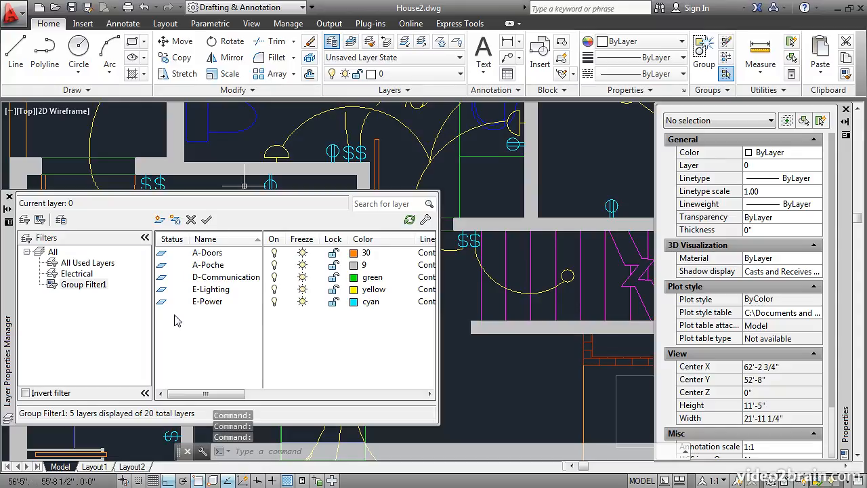
{"action": "left_click", "coordinate": [53, 252]}
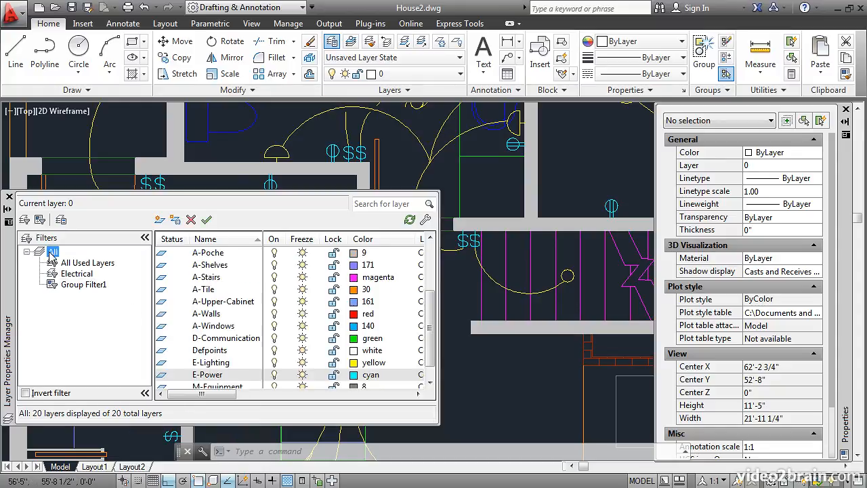
{"action": "left_click_drag", "start_coordinate": [431, 342], "coordinate": [433, 290]}
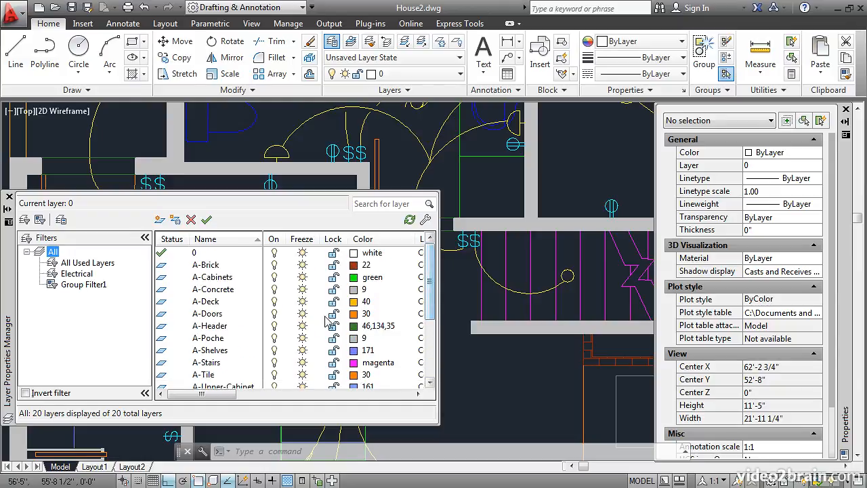
{"action": "left_click", "coordinate": [208, 328]}
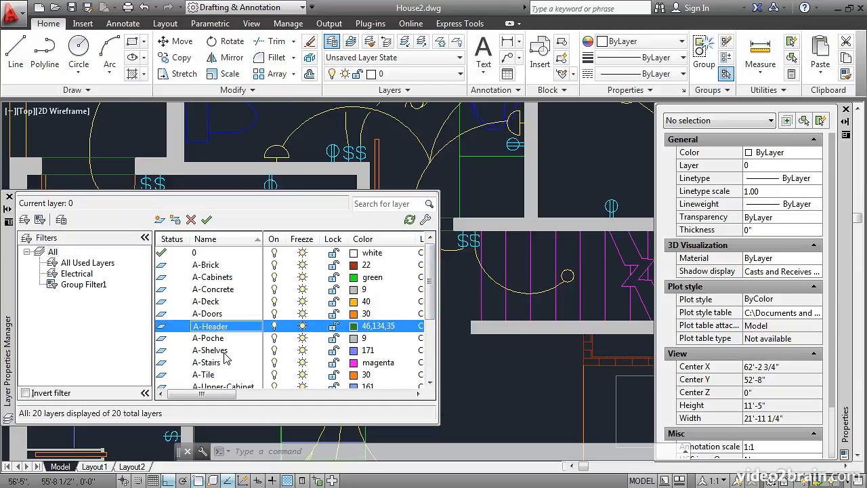
{"action": "left_click_drag", "start_coordinate": [210, 395], "coordinate": [266, 405]}
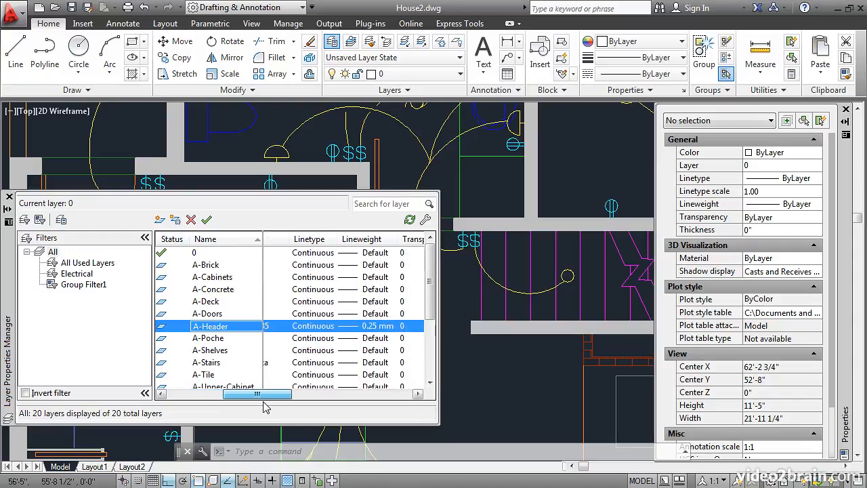
{"action": "left_click", "coordinate": [310, 327]}
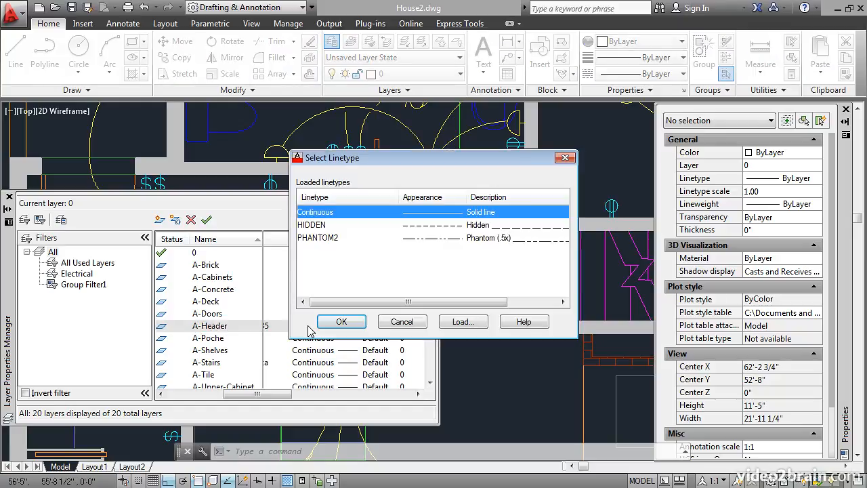
{"action": "left_click", "coordinate": [315, 226]}
{"action": "left_click", "coordinate": [341, 321]}
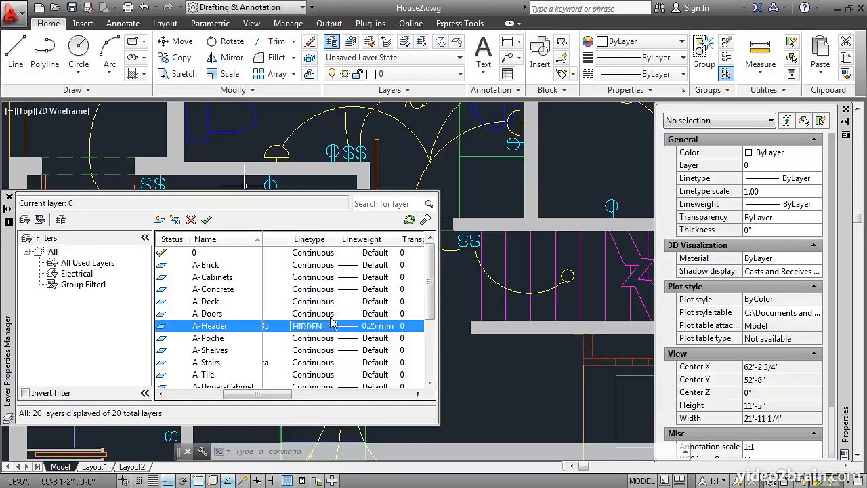
{"action": "left_click", "coordinate": [9, 197]}
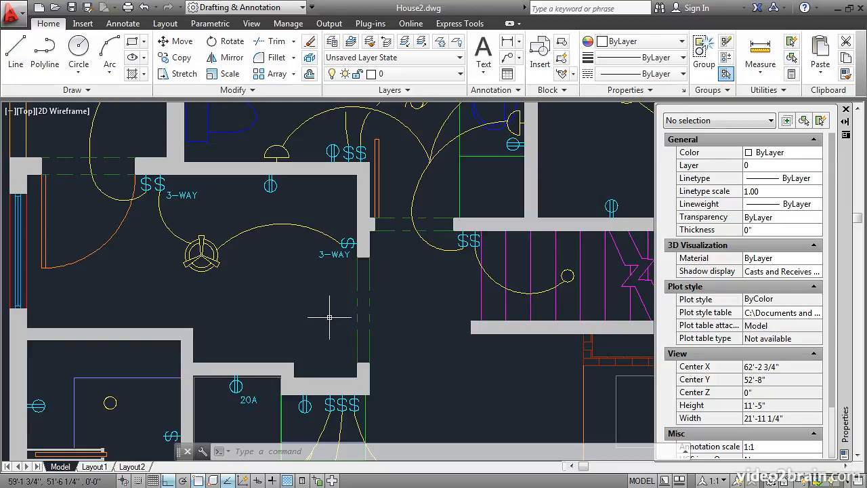
Inspect the properties of the two header lines in the doorway at the right end of the stairs.
{"action": "scroll", "coordinate": [329, 317], "scroll_direction": "down", "scroll_amount": 2}
{"action": "middle_click_drag", "start_coordinate": [384, 334], "coordinate": [288, 301]}
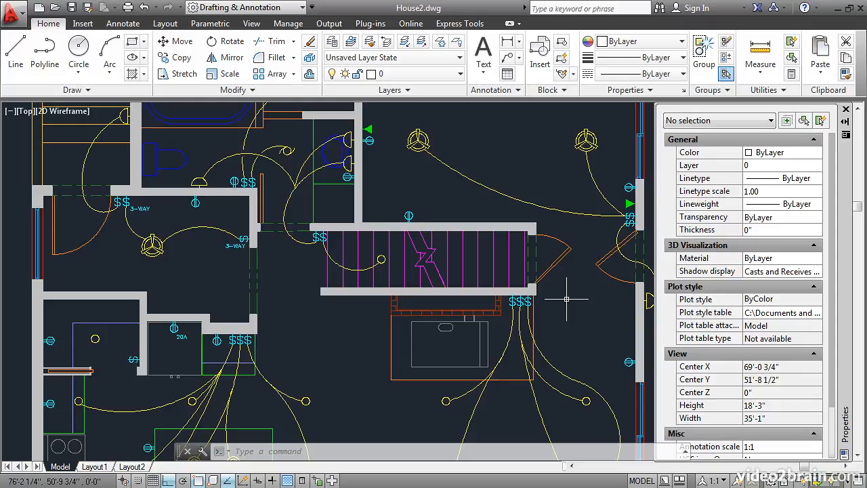
{"action": "left_click", "coordinate": [535, 251]}
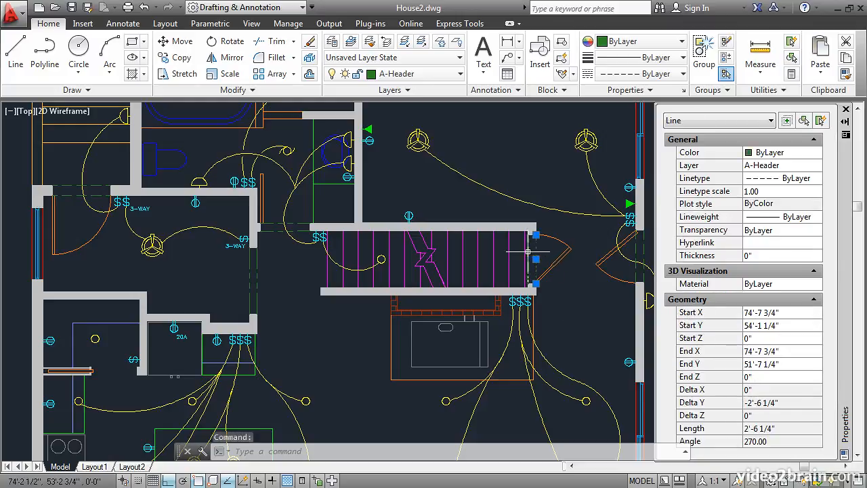
{"action": "left_click", "coordinate": [528, 252]}
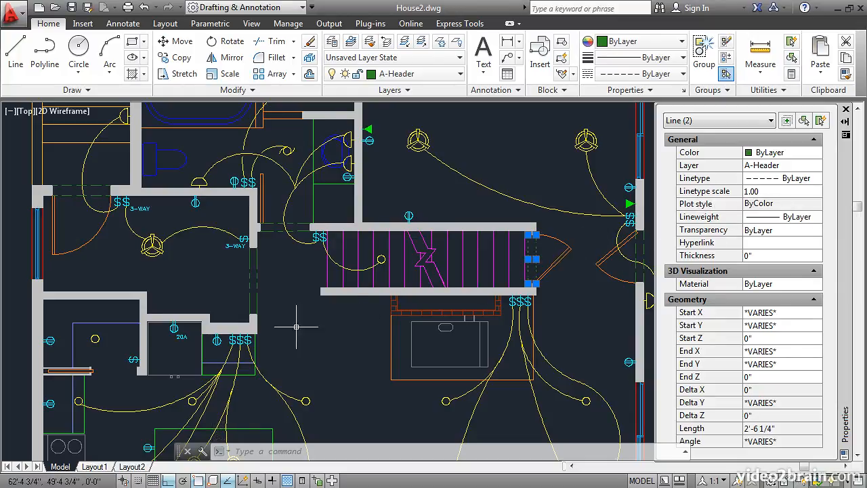
{"action": "key", "text": "Escape"}
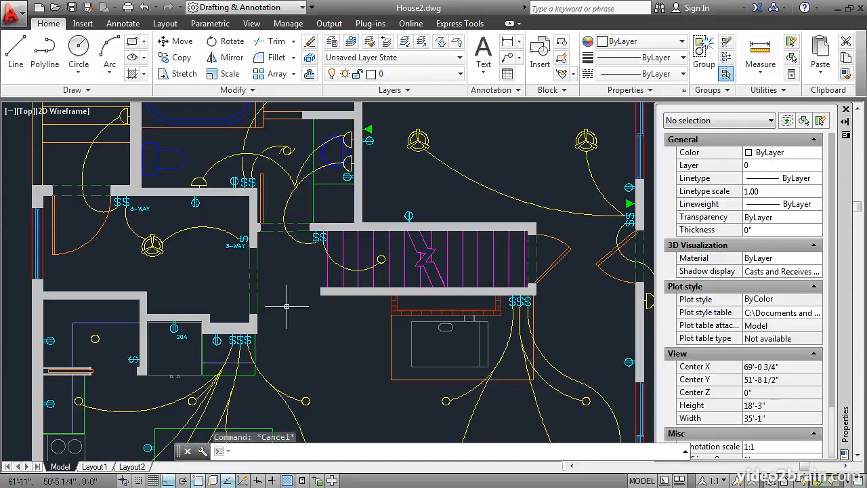
Set the linetype of the four header lines at the wall opening and adjoining doorway left of the stairs to ByLayer.
{"action": "left_click", "coordinate": [255, 280]}
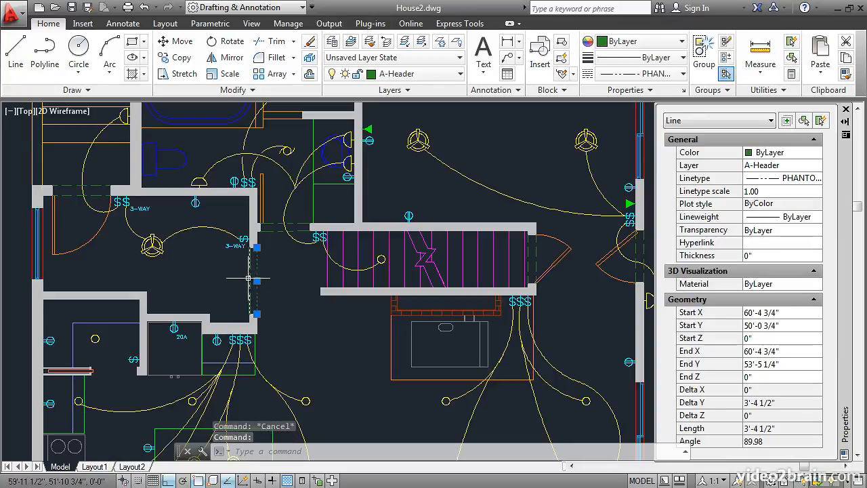
{"action": "left_click", "coordinate": [253, 279]}
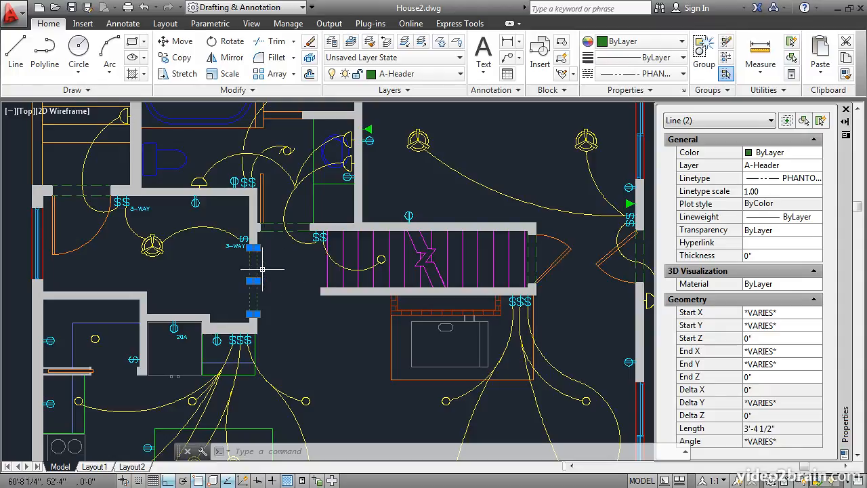
{"action": "left_click", "coordinate": [280, 239]}
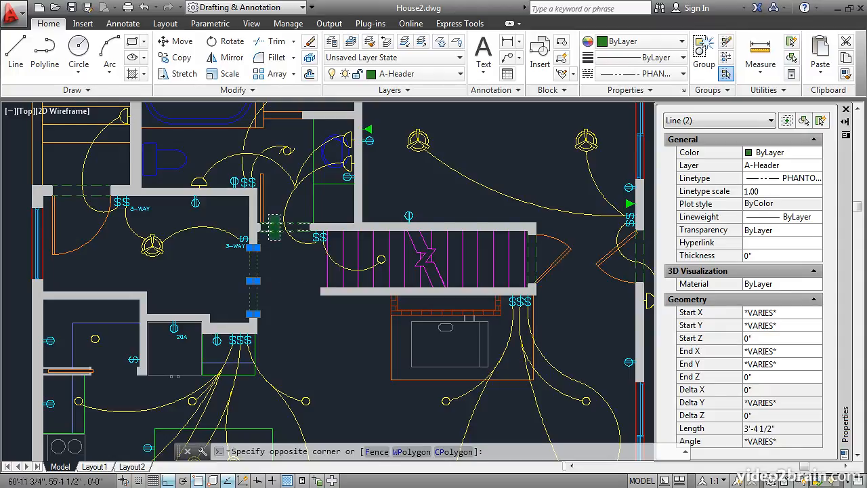
{"action": "left_click", "coordinate": [271, 220]}
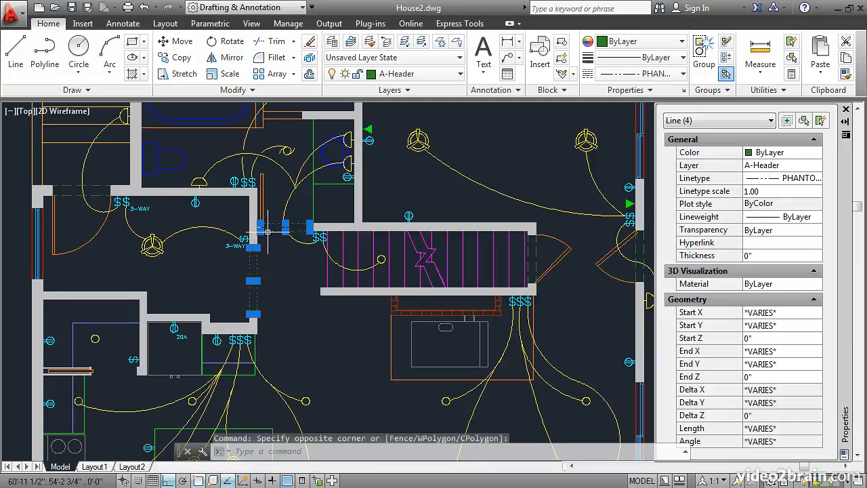
{"action": "left_click", "coordinate": [752, 178]}
{"action": "left_click", "coordinate": [812, 178]}
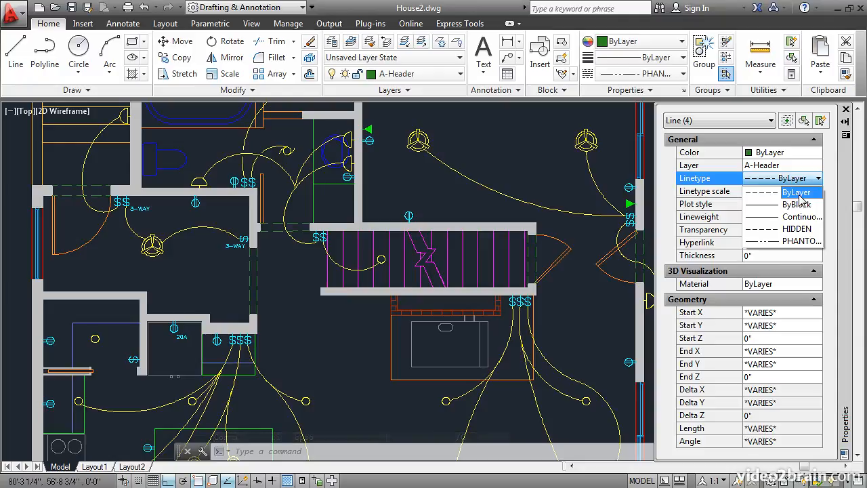
{"action": "left_click", "coordinate": [796, 193]}
{"action": "key", "text": "Escape"}
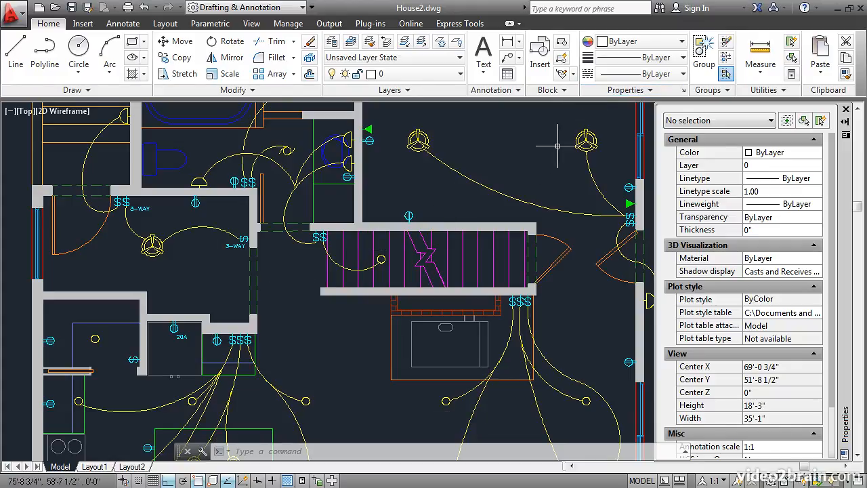
Set the current object color to Red and make A-Header the current layer.
{"action": "mouse_move", "coordinate": [527, 155]}
{"action": "middle_mouse_down"}
{"action": "mouse_move", "coordinate": [441, 228]}
{"action": "mouse_move", "coordinate": [296, 241]}
{"action": "middle_mouse_up"}
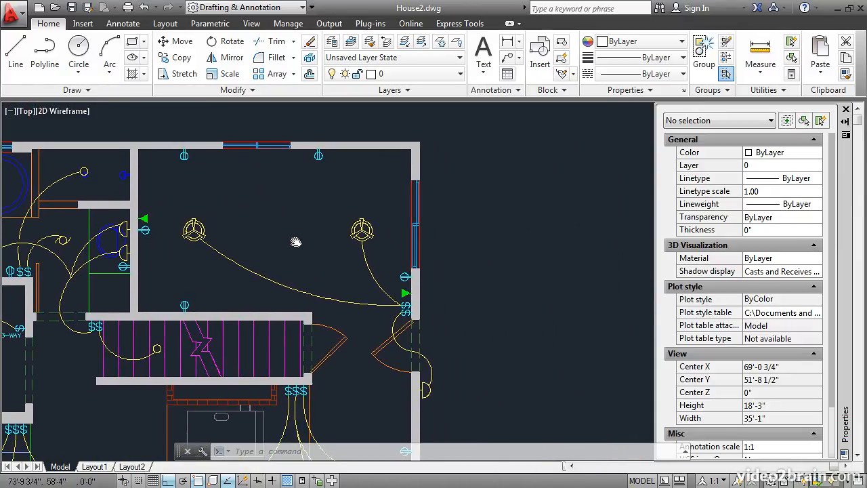
{"action": "left_click", "coordinate": [622, 42]}
{"action": "left_click", "coordinate": [618, 92]}
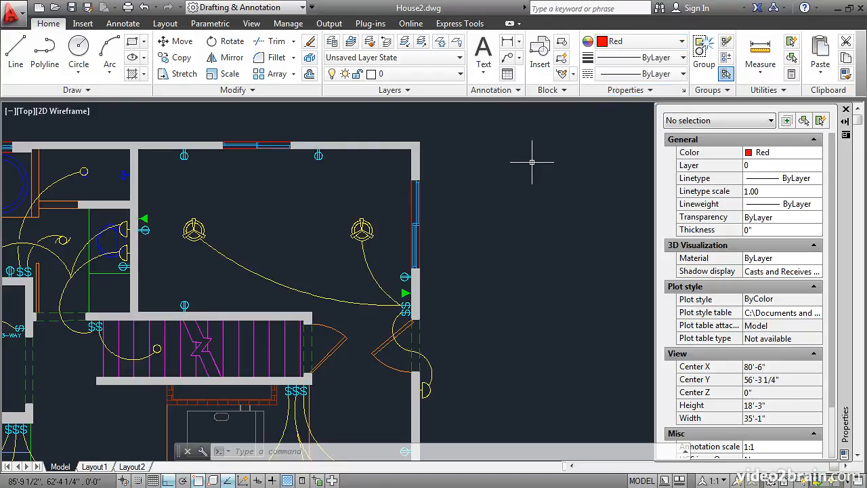
{"action": "left_click", "coordinate": [423, 75]}
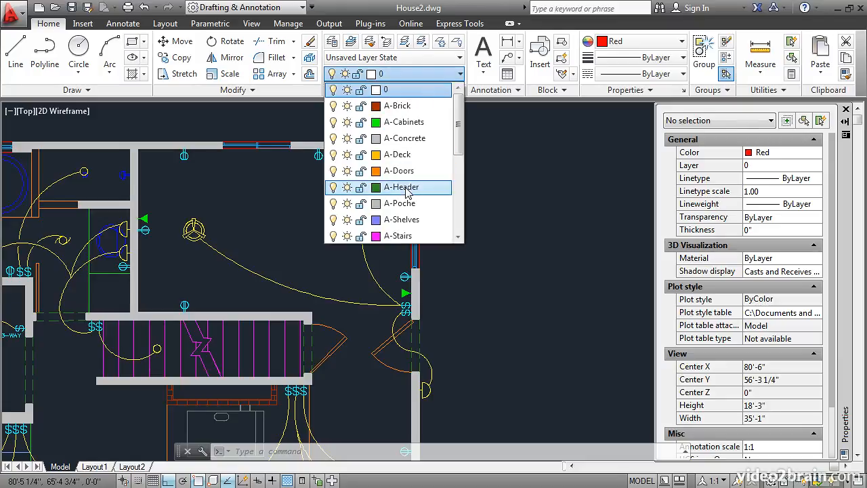
{"action": "left_click", "coordinate": [407, 193]}
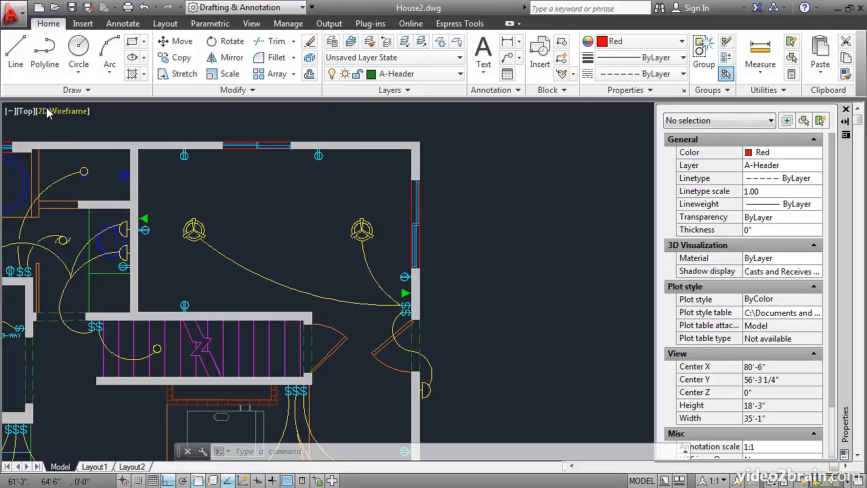
Draw a horizontal line about 7'-9" long in the empty area right of the house and check its properties.
{"action": "left_click", "coordinate": [15, 49]}
{"action": "left_click", "coordinate": [454, 196]}
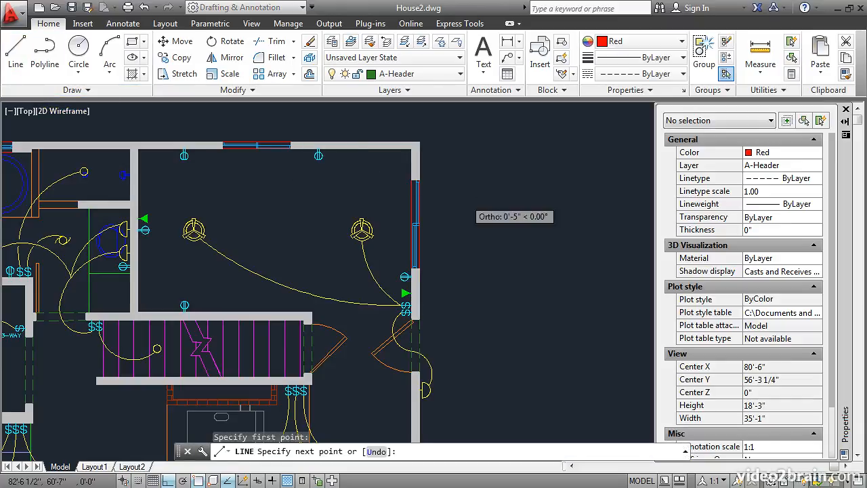
{"action": "left_click", "coordinate": [609, 198]}
{"action": "key", "text": "Return"}
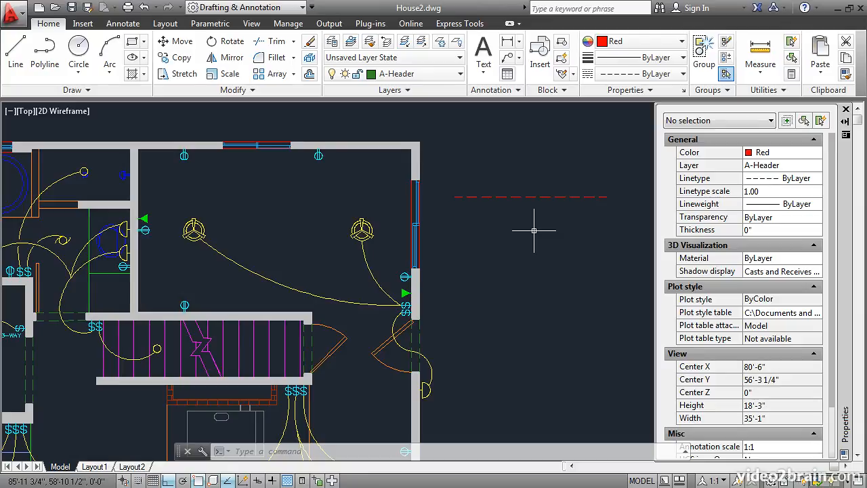
{"action": "left_click", "coordinate": [531, 196]}
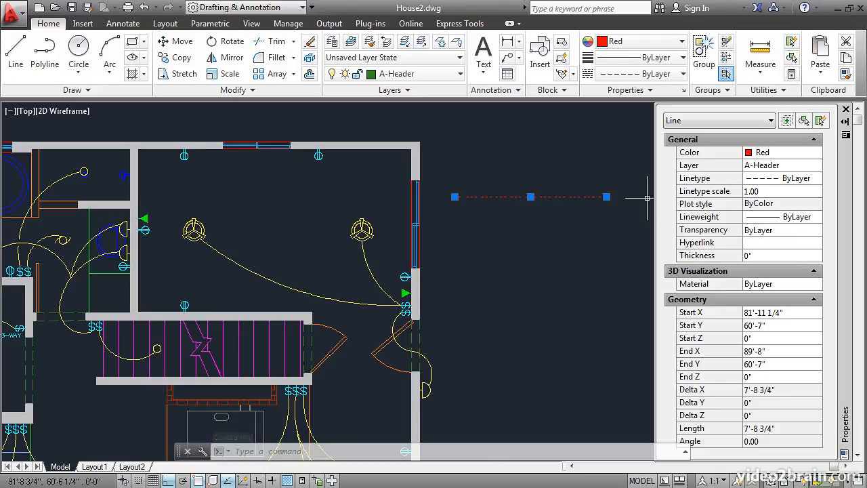
{"action": "key", "text": "Escape"}
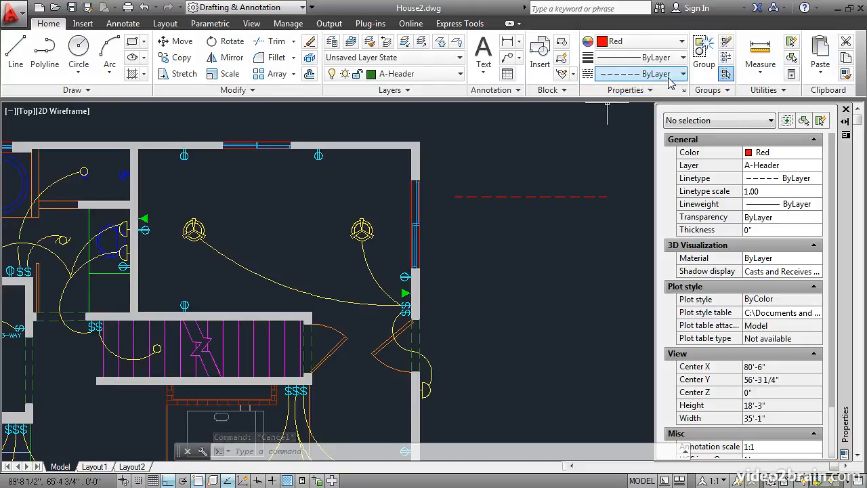
Set the current object color to ByLayer and draw a horizontal line about 6'-4" long just above the red dashed line.
{"action": "left_click", "coordinate": [677, 42]}
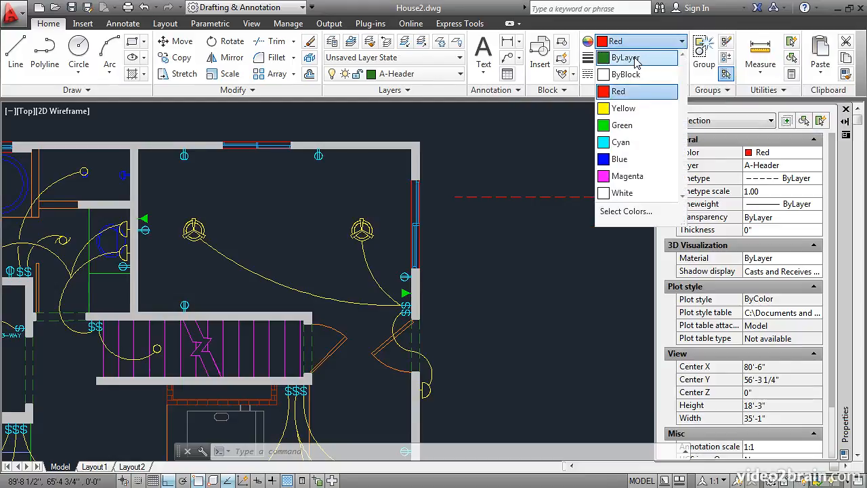
{"action": "left_click", "coordinate": [635, 59]}
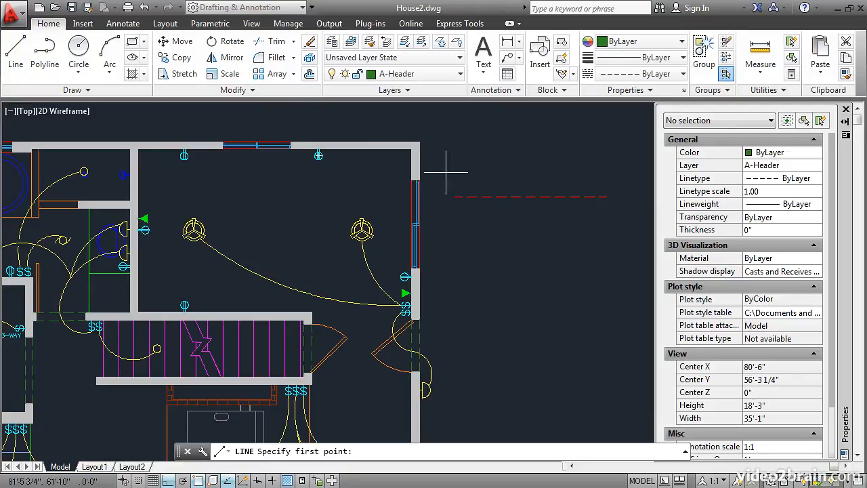
{"action": "left_click", "coordinate": [468, 178]}
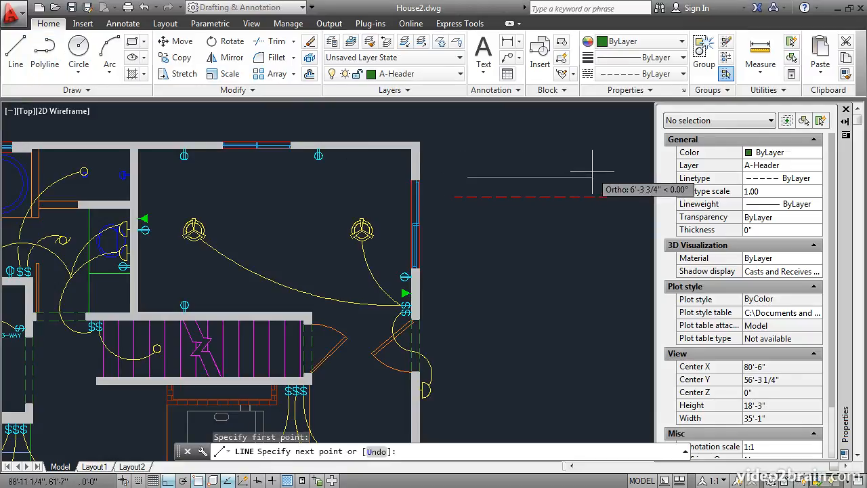
{"action": "left_click", "coordinate": [593, 177]}
{"action": "key", "text": "Return"}
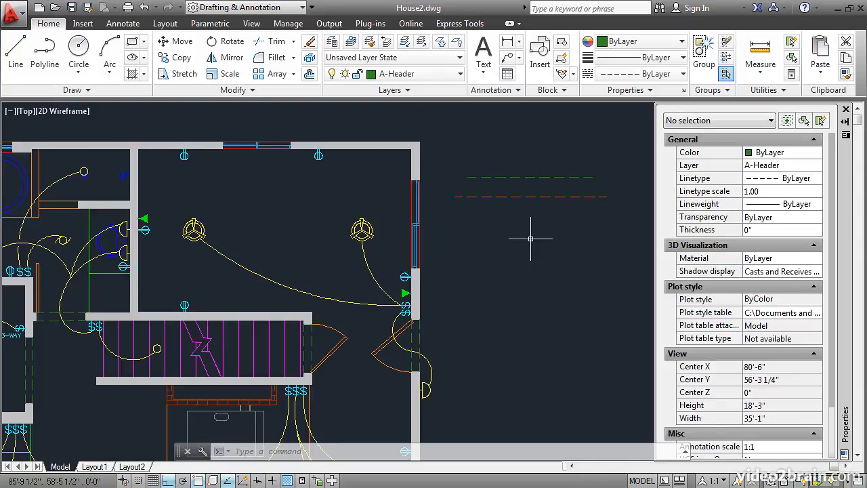
Change the color of the two horizontal dashed lines outside the house to Cyan.
{"action": "left_click", "coordinate": [538, 196]}
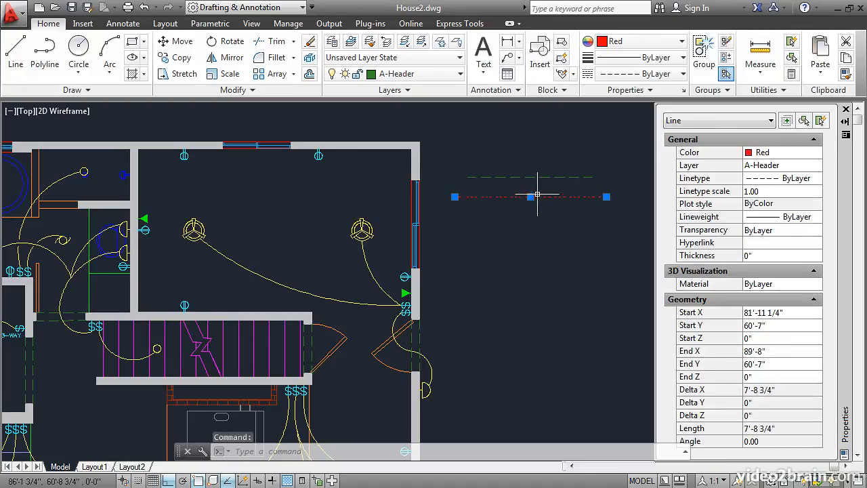
{"action": "left_click", "coordinate": [526, 177]}
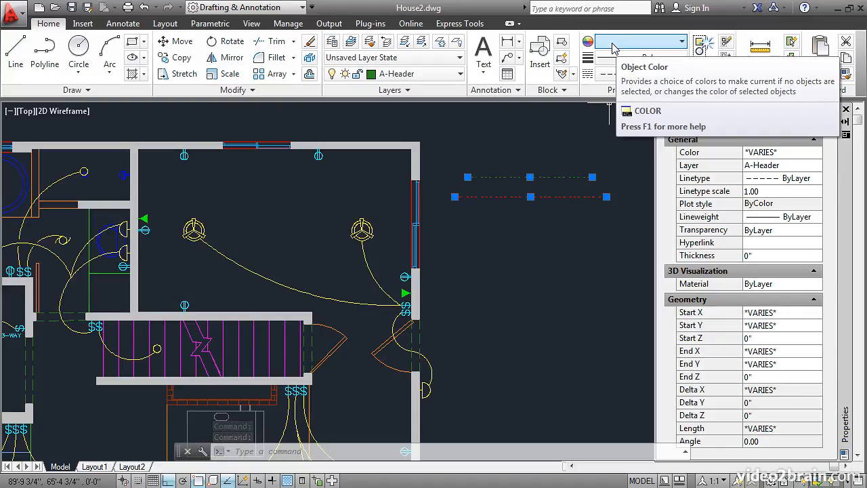
{"action": "left_click", "coordinate": [680, 42]}
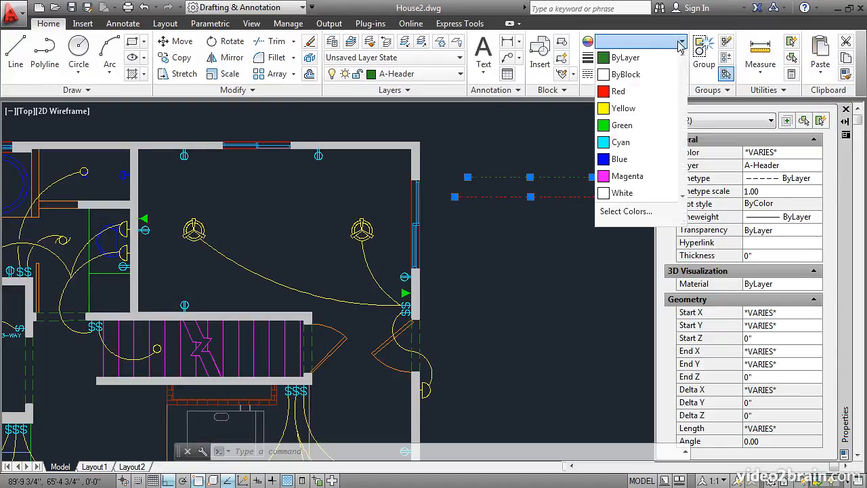
{"action": "left_click", "coordinate": [621, 145]}
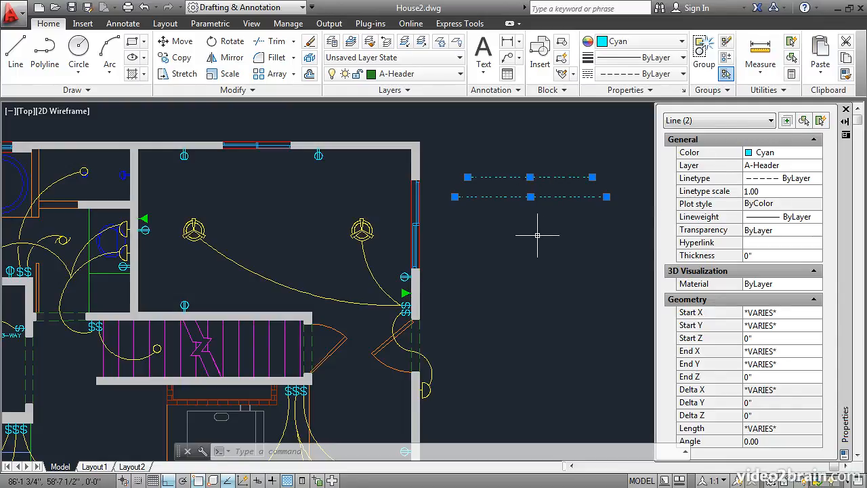
{"action": "key", "text": "Escape"}
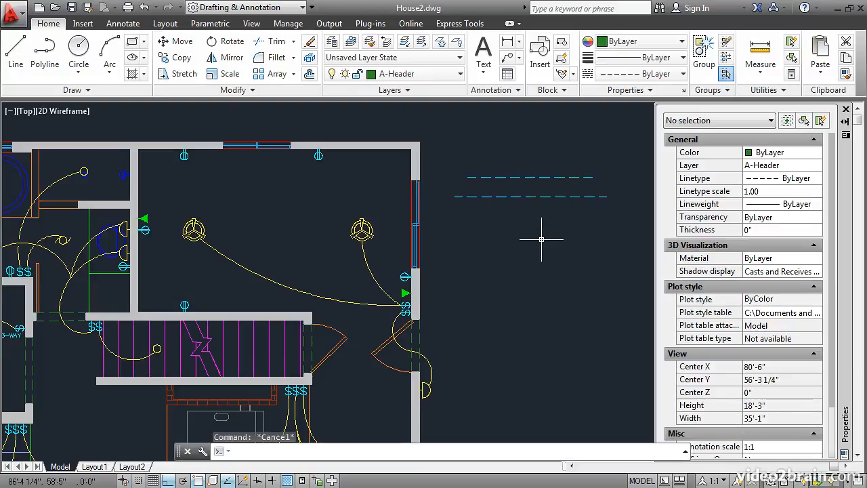